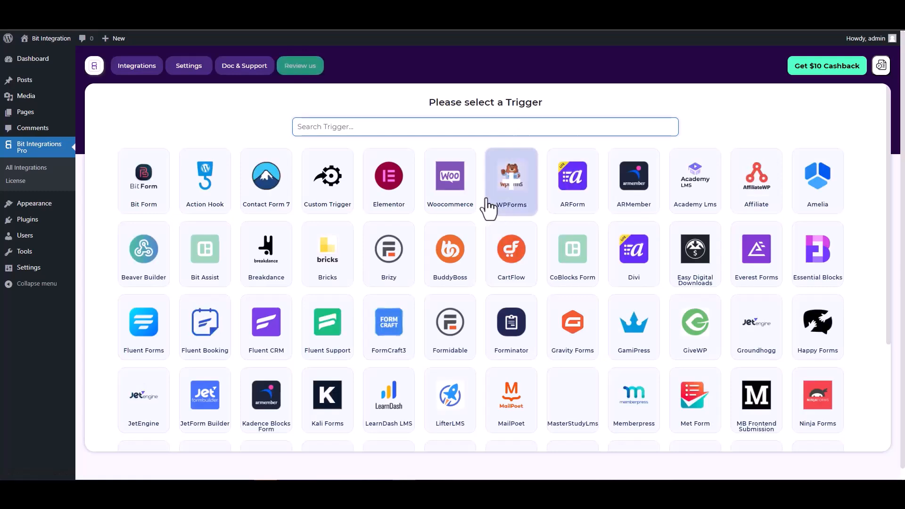
Search 'co', select the CoBlocks Form trigger and start fetching its form data.
text(co)
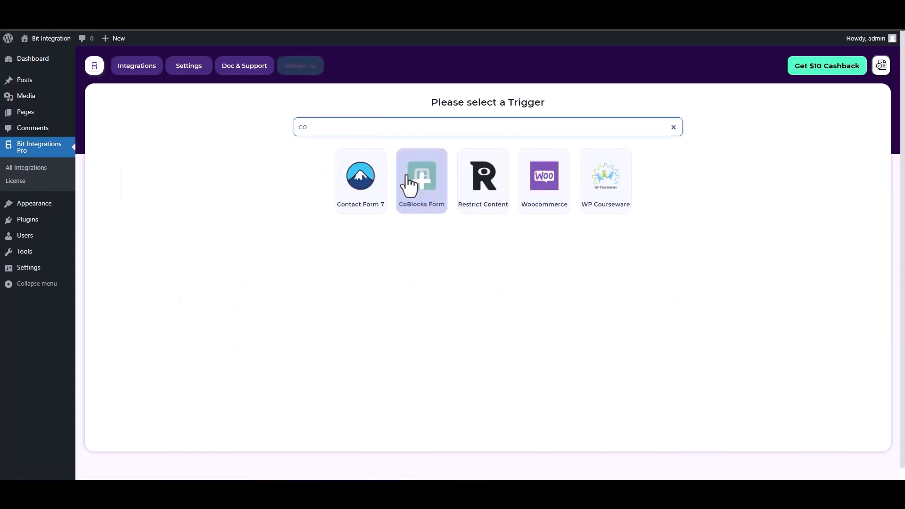
click(411, 187)
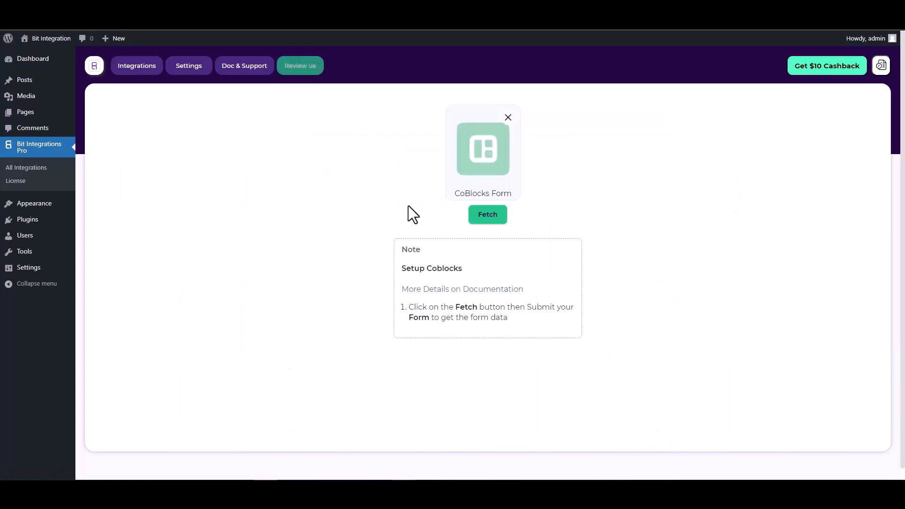
click(473, 214)
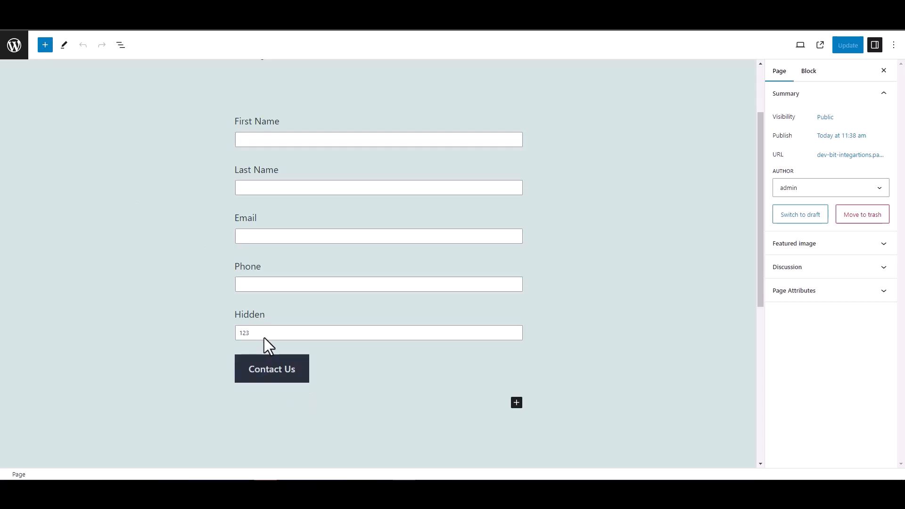
Inspect the Hidden field's settings (value 123) in the block editor, then deselect it.
double_click(248, 312)
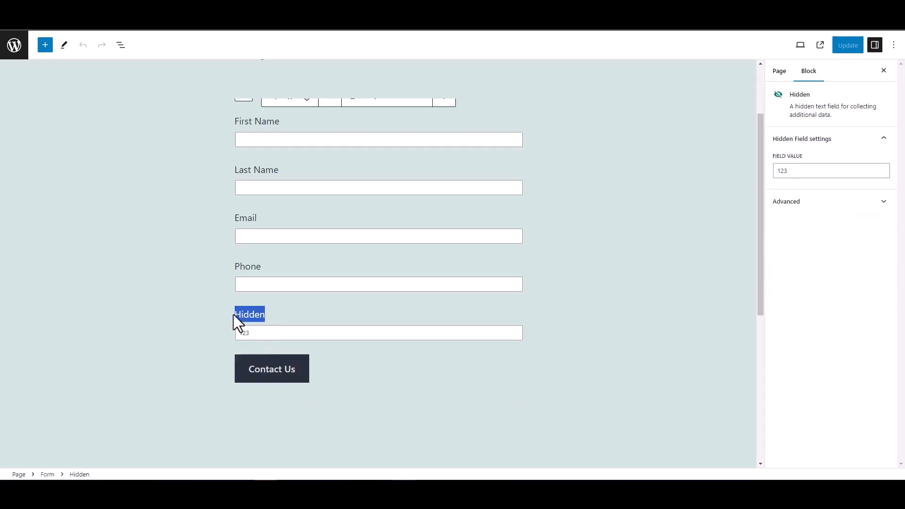
click(186, 304)
click(166, 254)
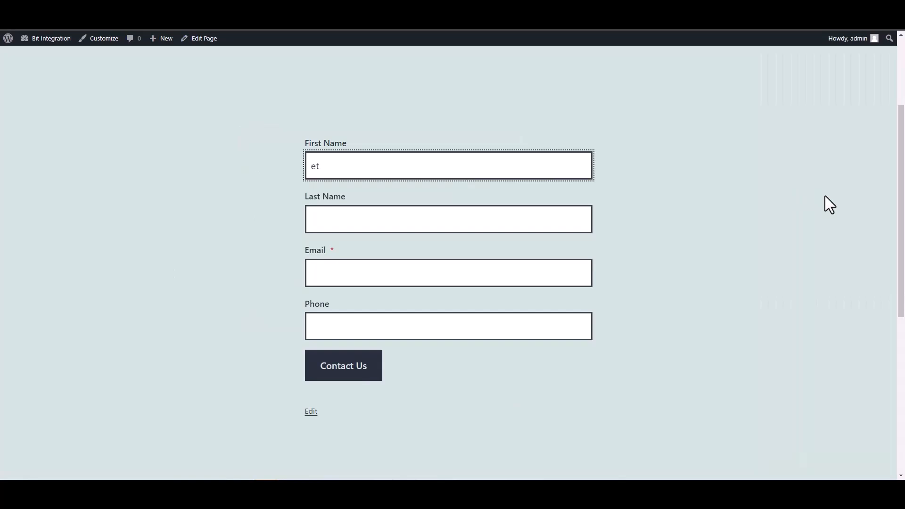
Enter first name 'test' and last name 'test1' in the contact form.
text(test)
click(575, 222)
text(test)
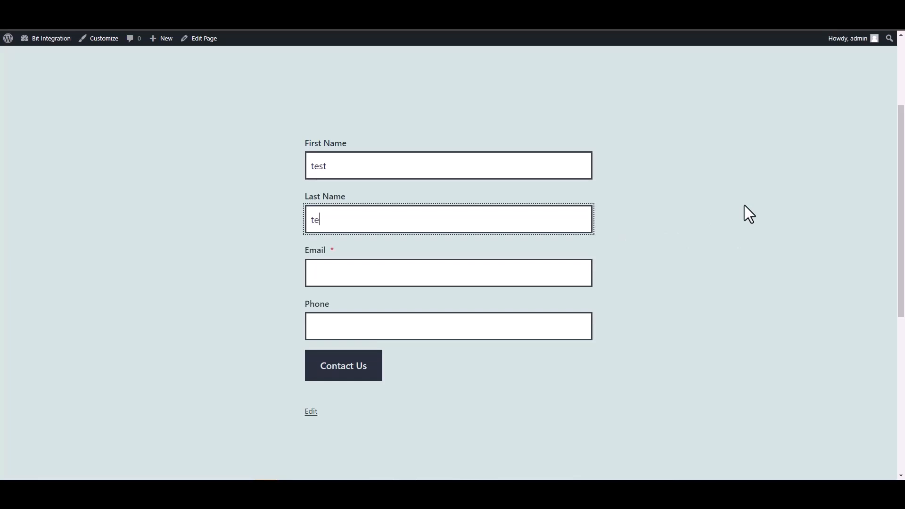
key(Home)
text(1)
key(BackSpace)
click(575, 216)
text(1)
Fill in a test e-mail address and phone number, submit the form, and reload the page.
click(507, 278)
key(BackSpace)
key(BackSpace)
key(BackSpace)
key(ctrl+a)
key(BackSpace)
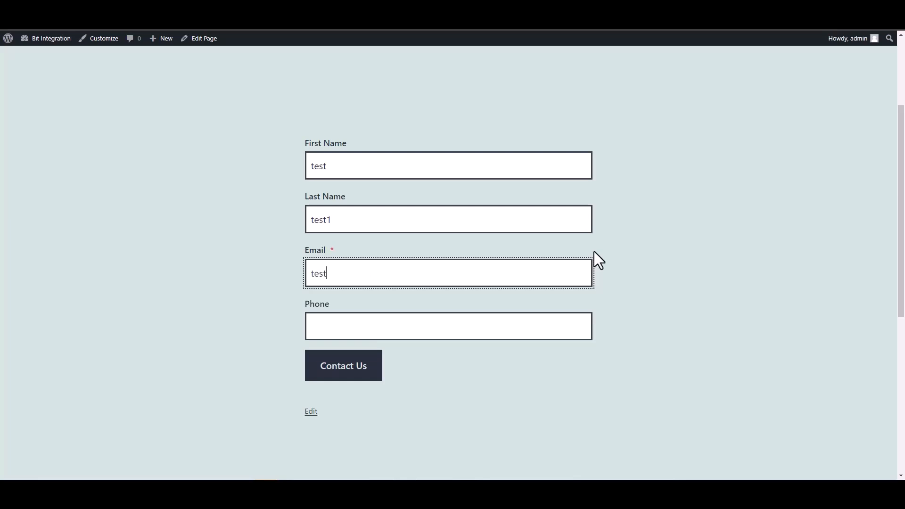
click(523, 333)
text(12345678)
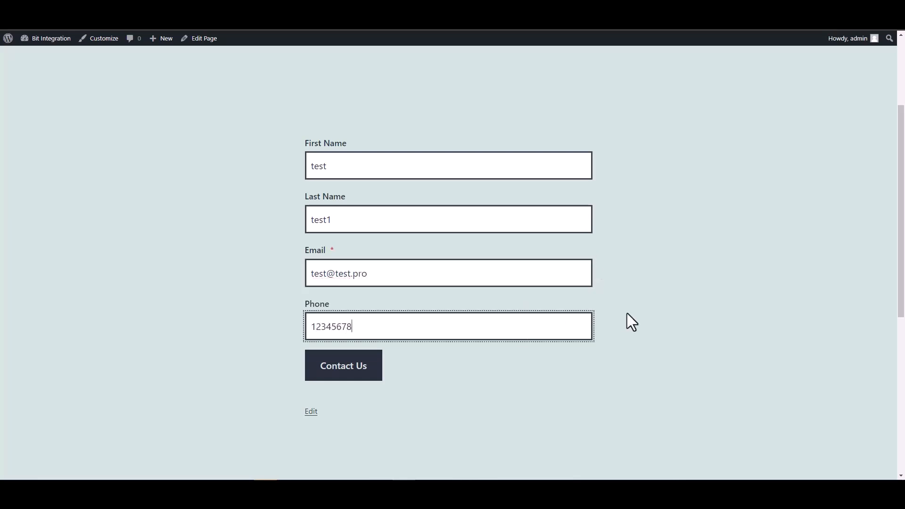
click(354, 366)
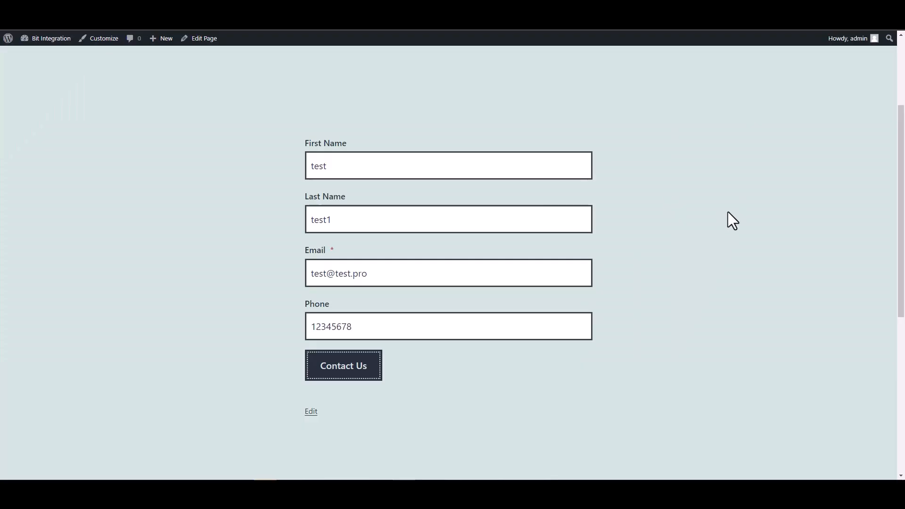
click(46, 23)
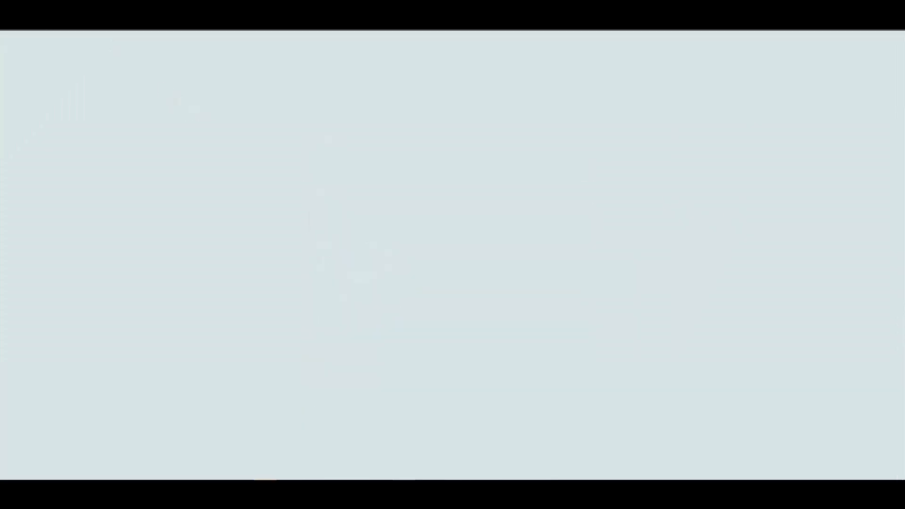
Select all five fetched fields: first name, last name, email, phone and hidden.
click(75, 14)
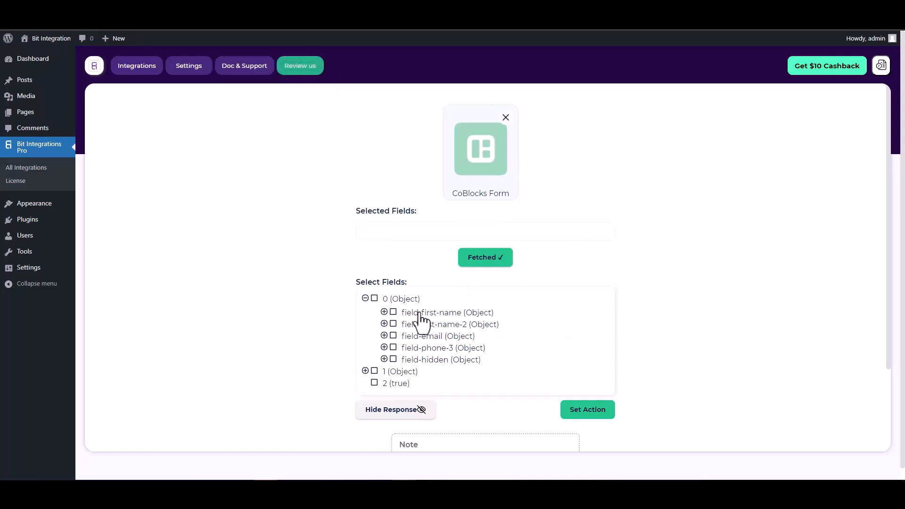
click(393, 312)
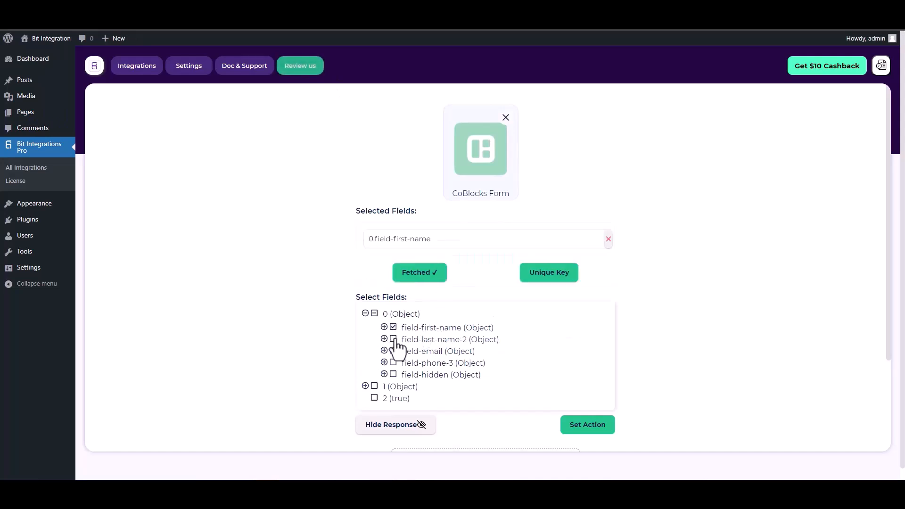
click(394, 339)
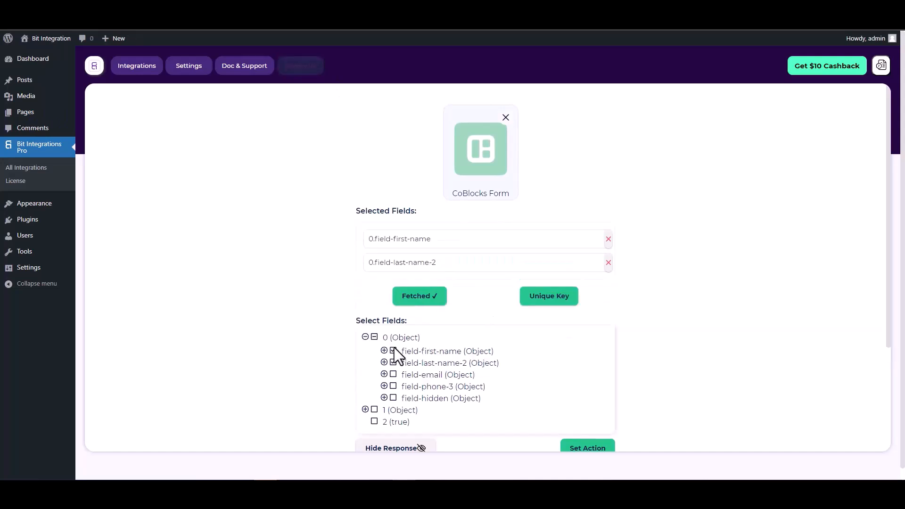
click(394, 374)
click(393, 410)
click(394, 446)
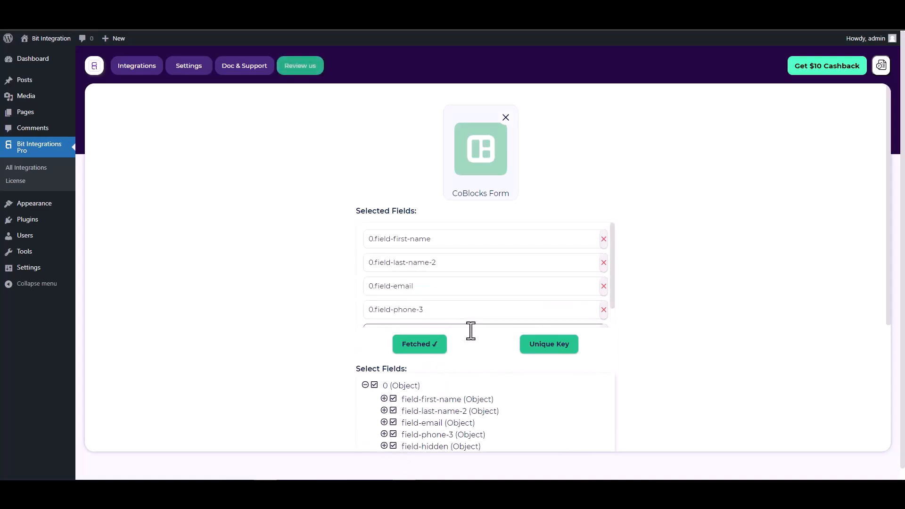
Make 0.field-hidden the unique key and continue to the action choice.
scroll(453, 332, down, 1)
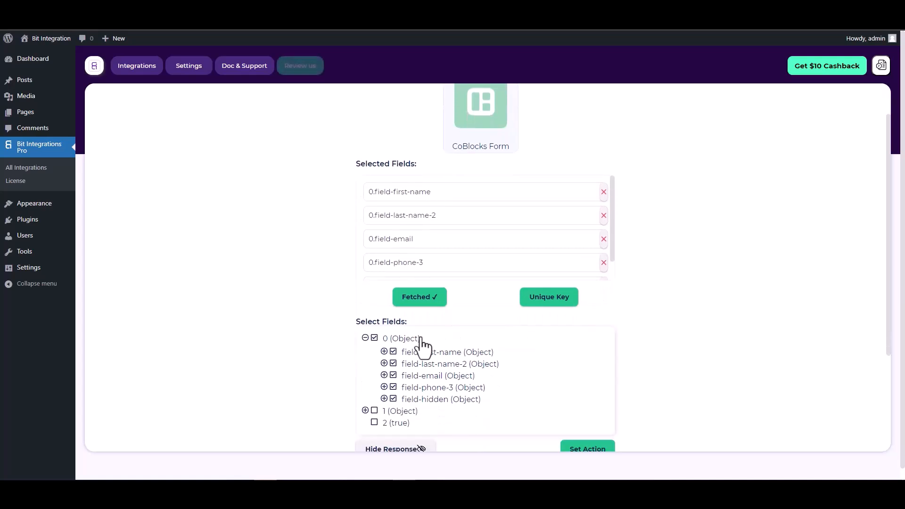
click(551, 308)
click(487, 258)
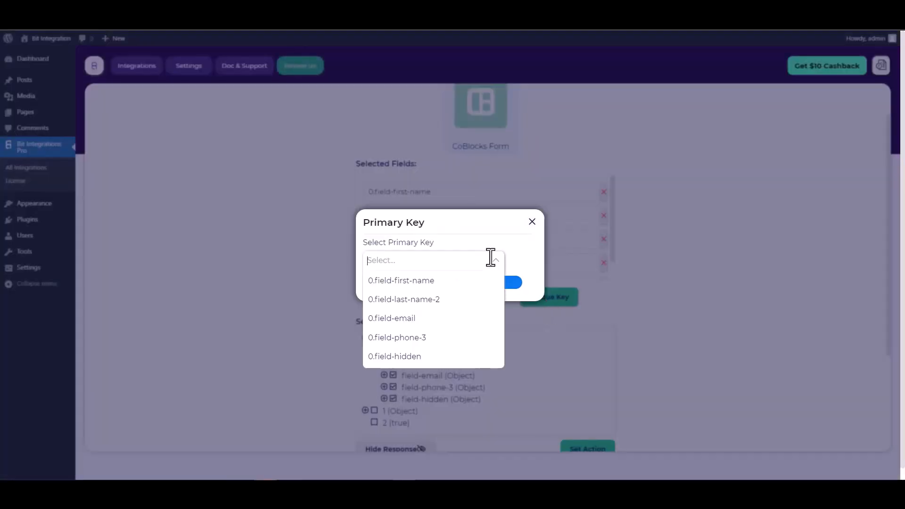
click(400, 357)
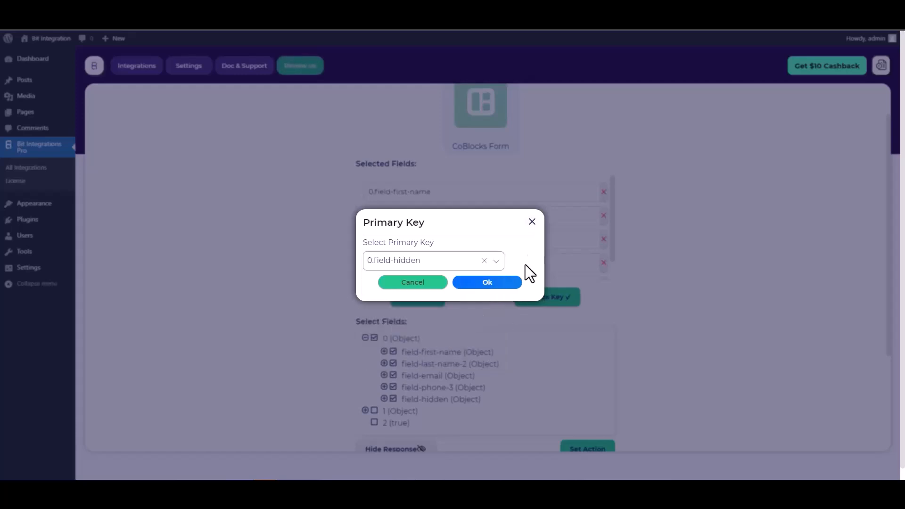
click(497, 283)
scroll(556, 247, down, 3)
scroll(573, 254, down, 1)
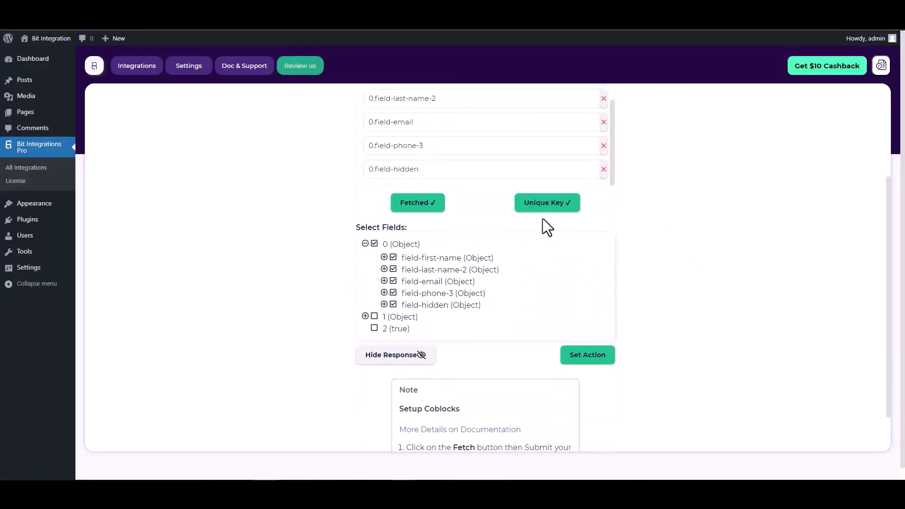
click(582, 362)
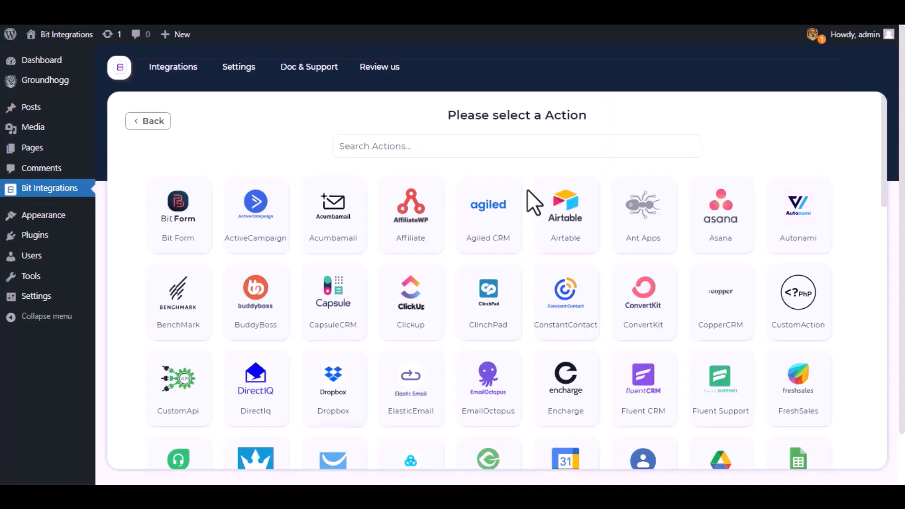
Search 'Groun', choose Groundhogg as the action, and review the integration name and key/token note.
click(532, 147)
text(Grou)
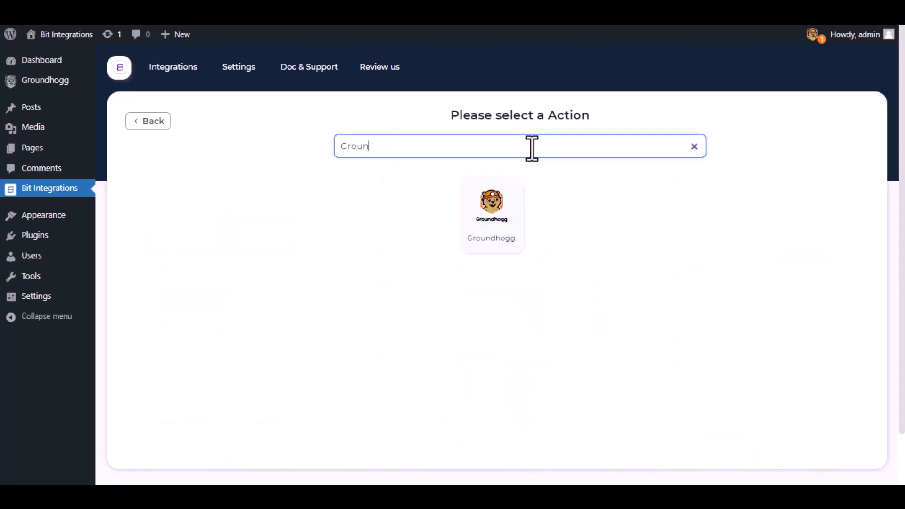
text(n)
click(497, 233)
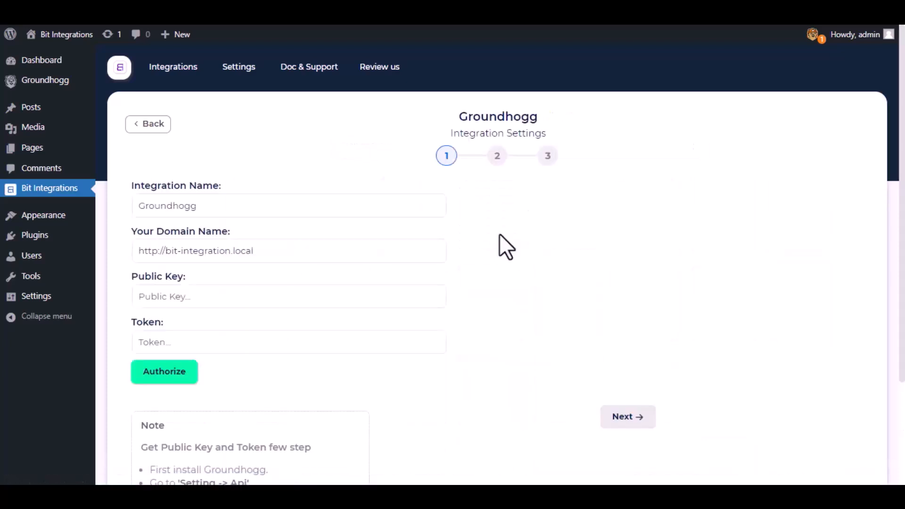
drag(212, 206, 126, 208)
click(124, 209)
scroll(129, 285, down, 3)
drag(136, 313, 287, 364)
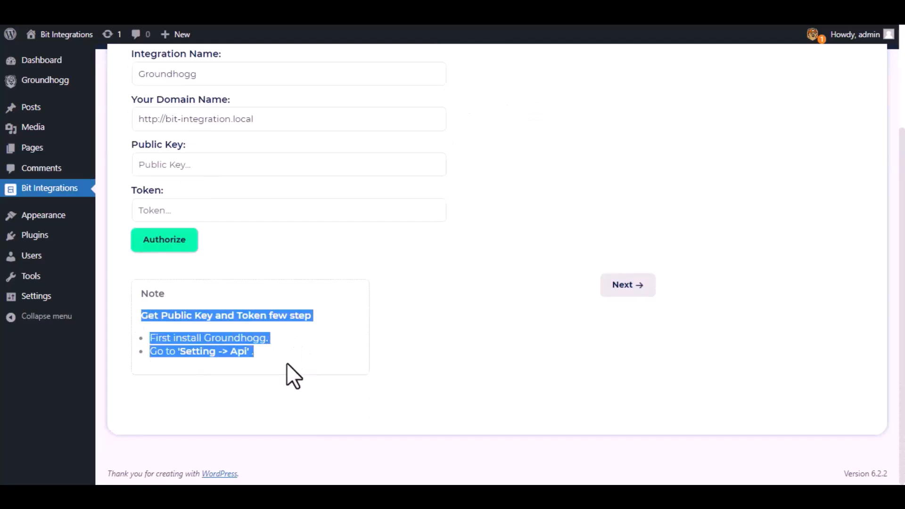
click(286, 364)
Generate a new Groundhogg API key for the admin user under Settings > API.
click(45, 80)
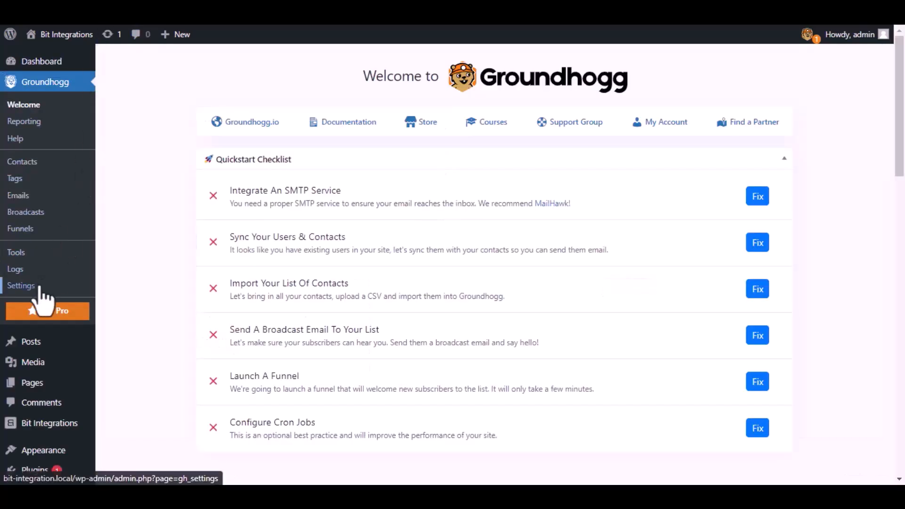
click(39, 288)
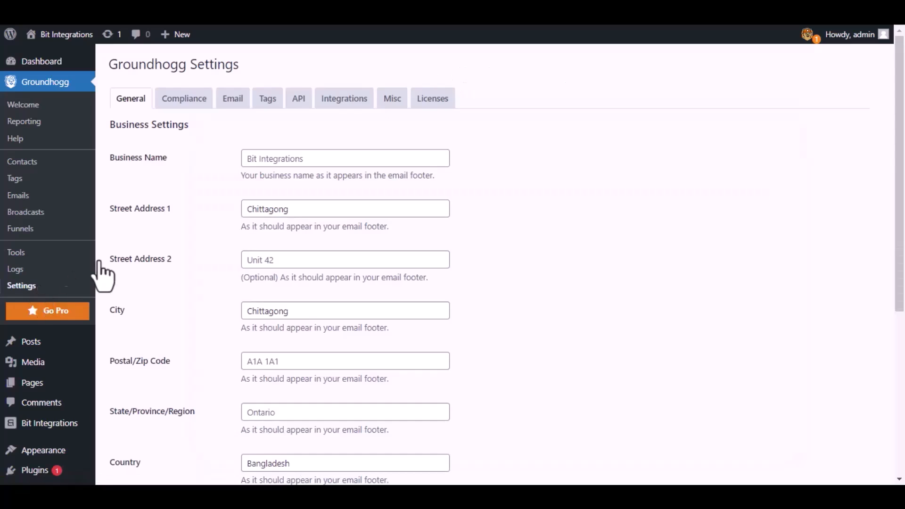
click(301, 99)
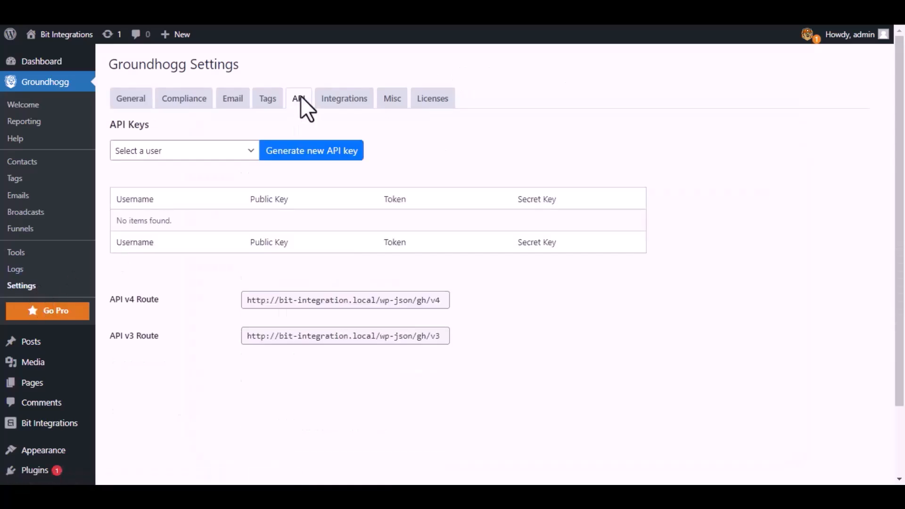
click(241, 153)
click(220, 178)
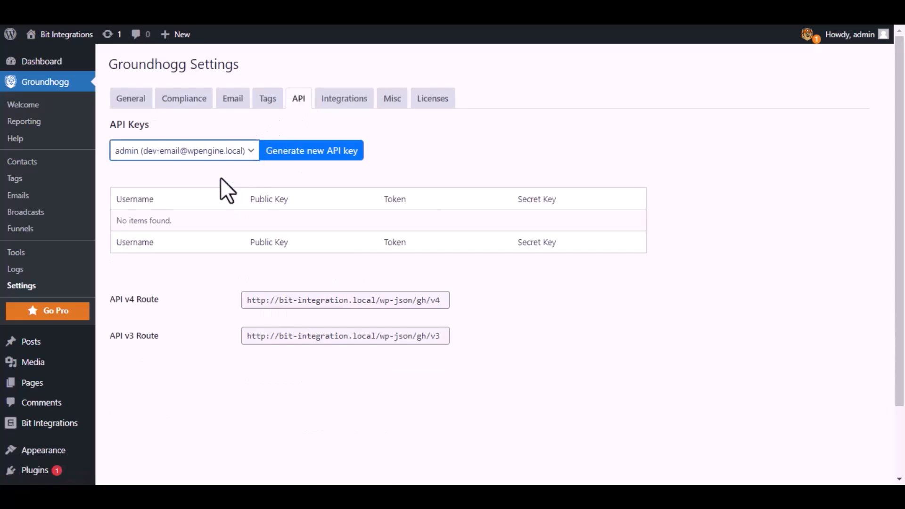
click(312, 152)
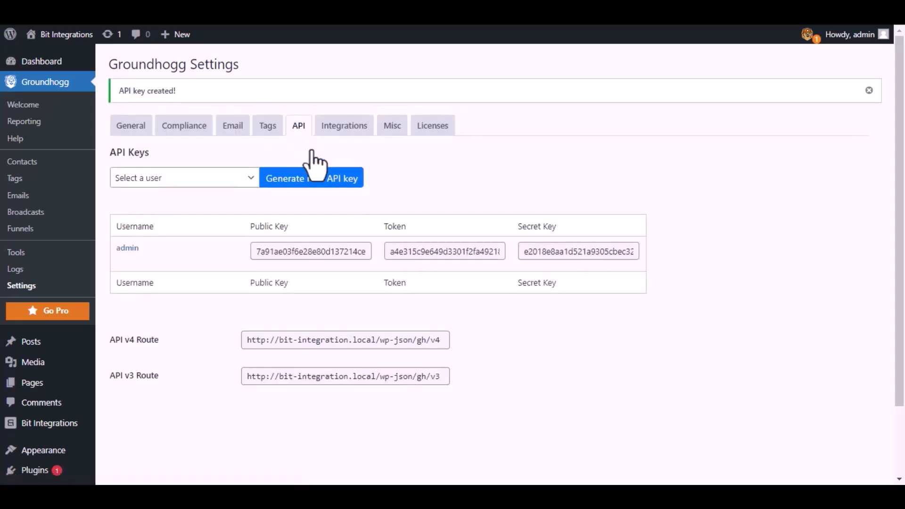
Paste the Public Key and Token into Bit Integrations and authorize the connection.
click(321, 253)
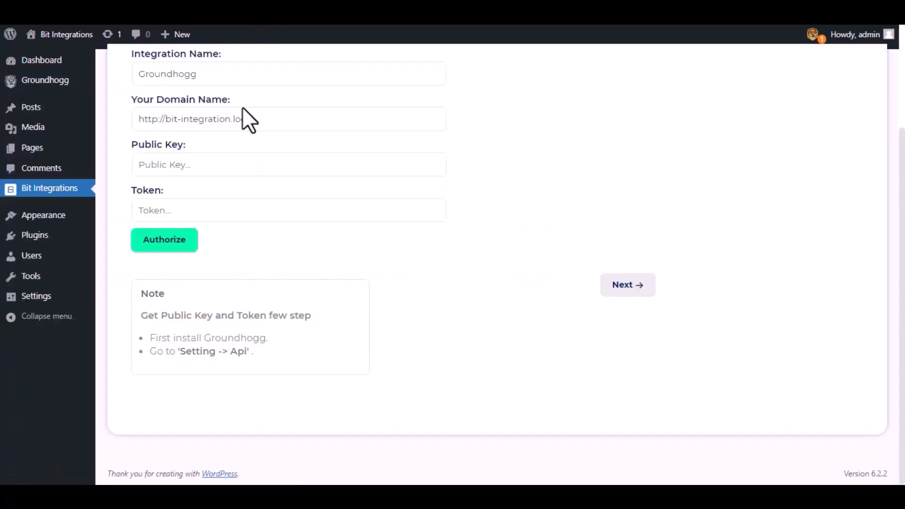
click(242, 165)
key(ctrl+v)
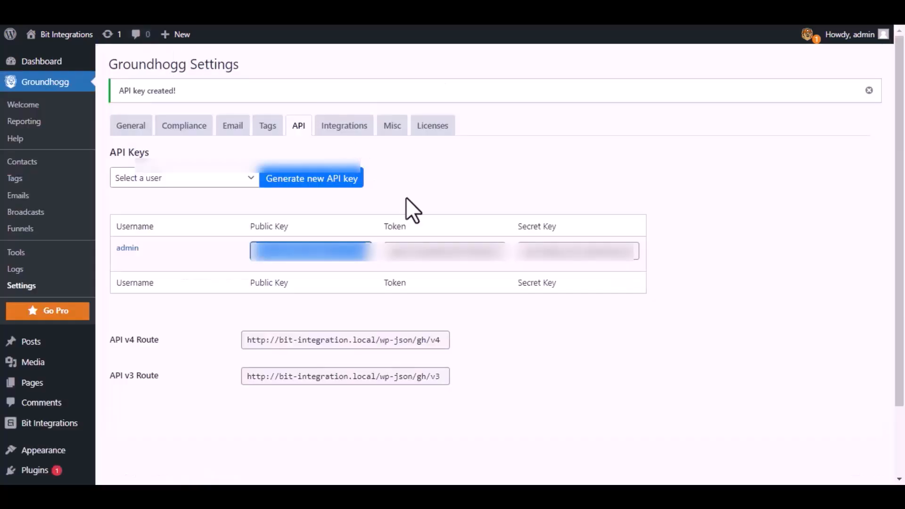
click(429, 249)
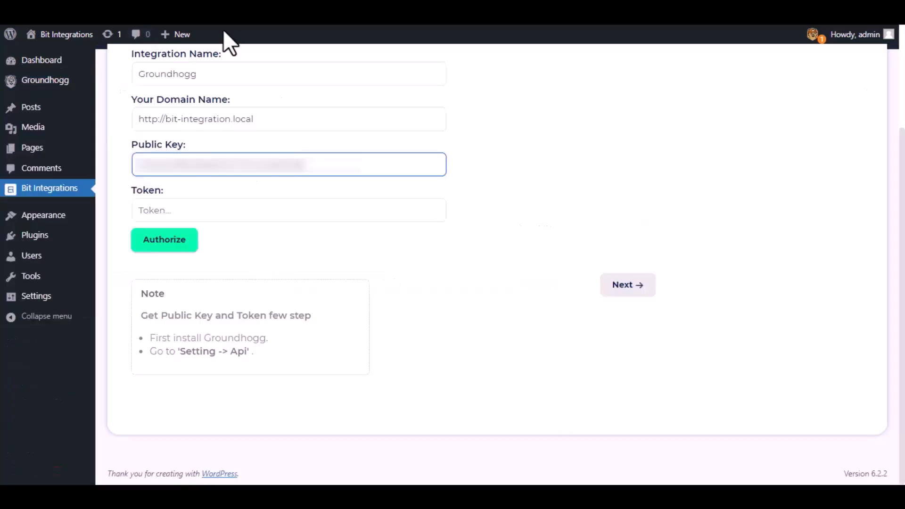
click(245, 214)
key(ctrl+v)
key(ctrl+v)
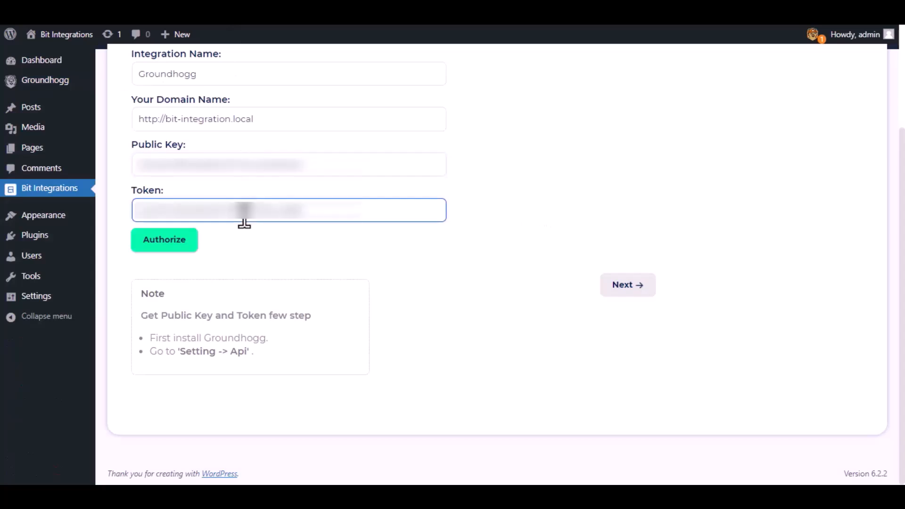
click(155, 248)
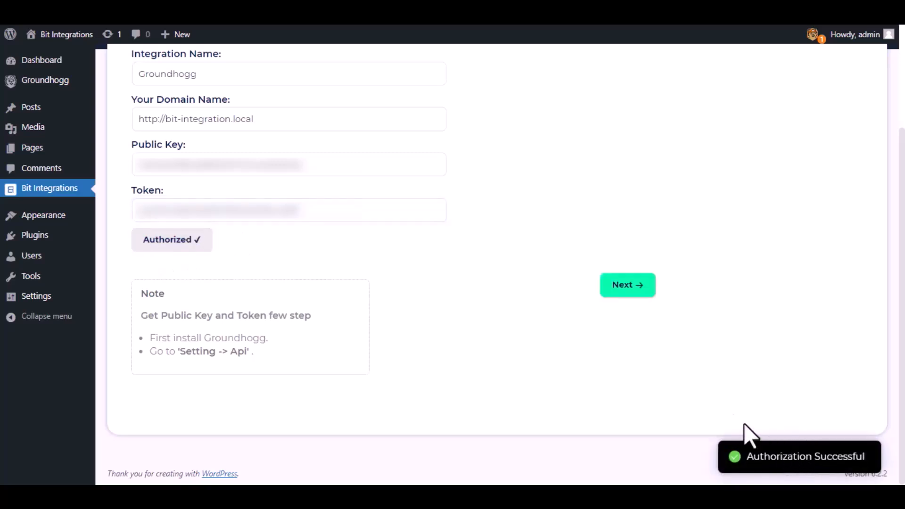
Set the Groundhogg action to Create Contact and map the form's Email field.
click(625, 279)
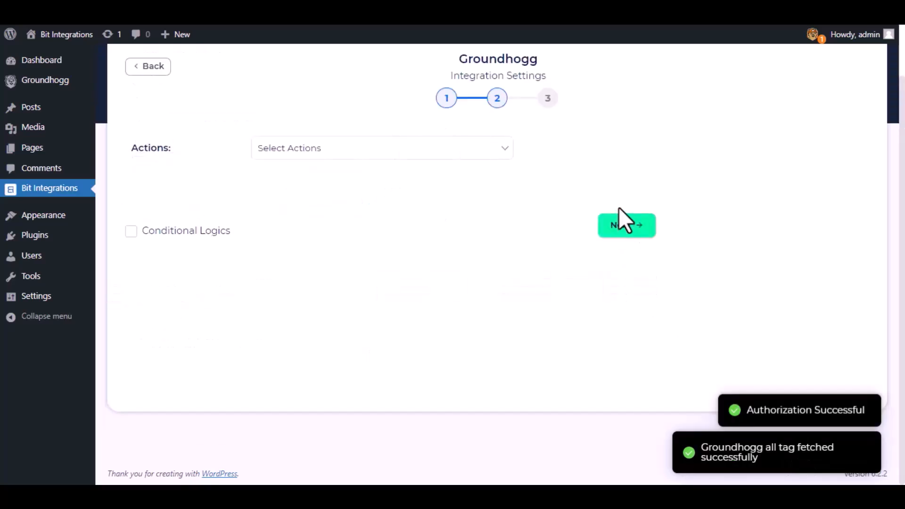
click(428, 149)
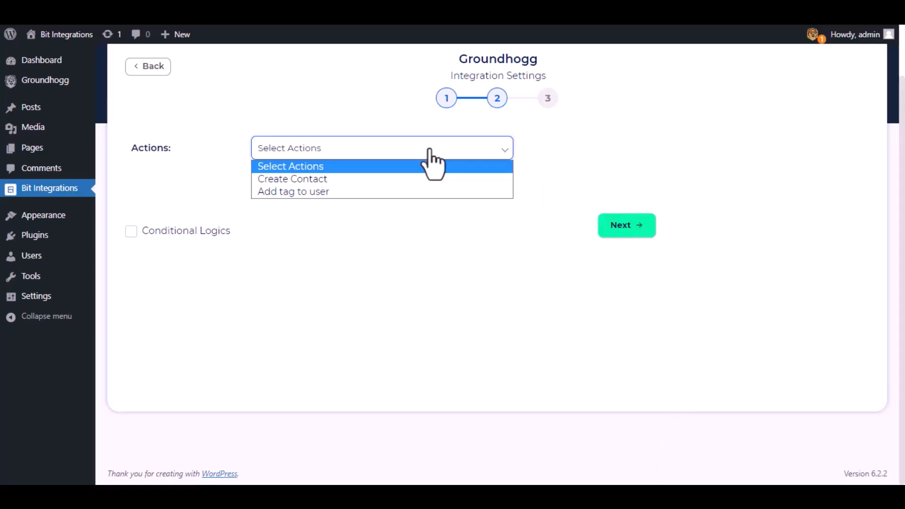
click(303, 179)
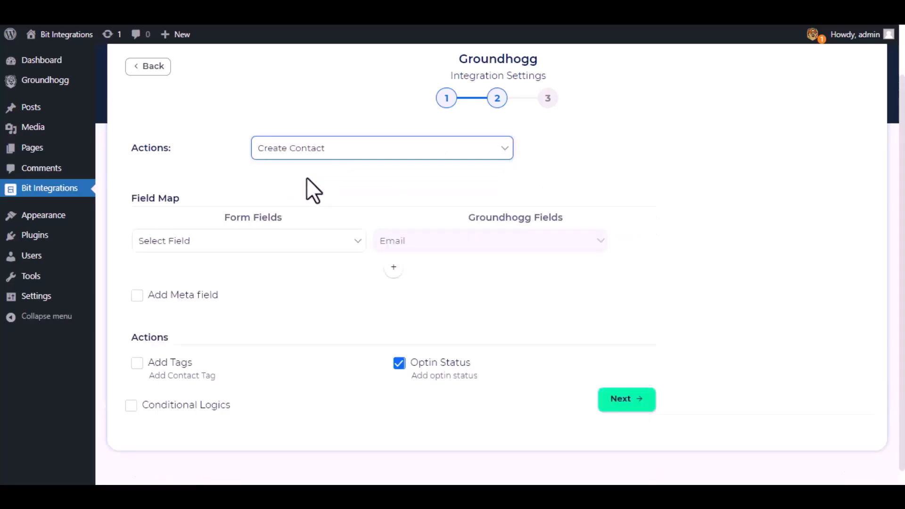
click(256, 244)
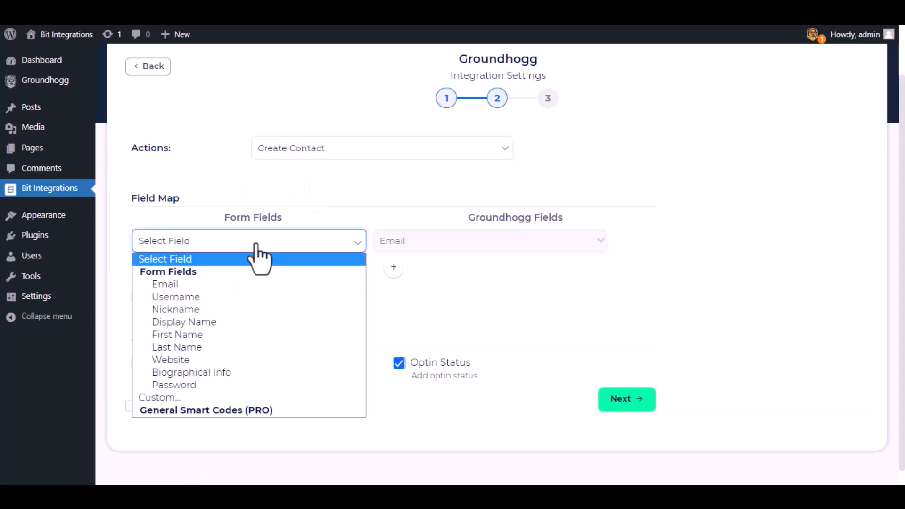
click(251, 284)
Add rows mapping the form's First Name and Last Name to Groundhogg's First Name and Last Name.
click(393, 267)
click(406, 271)
click(406, 299)
click(325, 272)
click(227, 364)
click(393, 296)
click(419, 304)
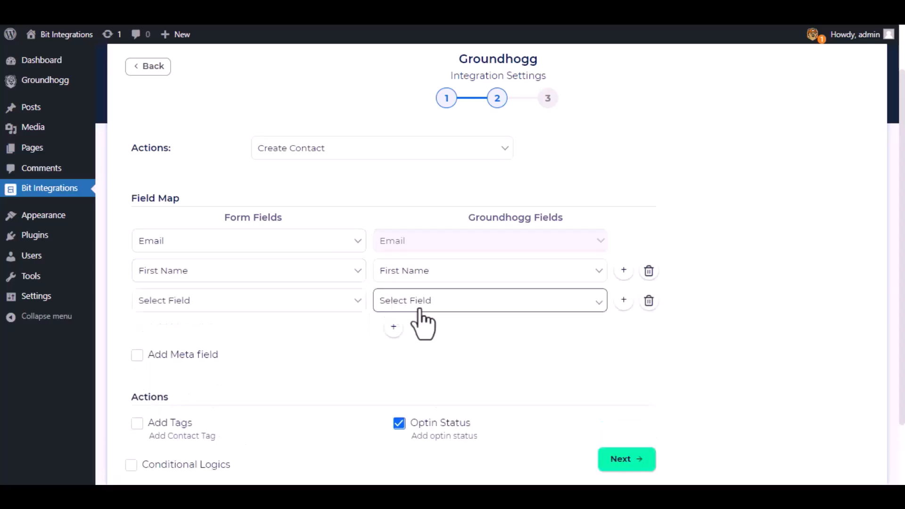
click(420, 343)
click(320, 304)
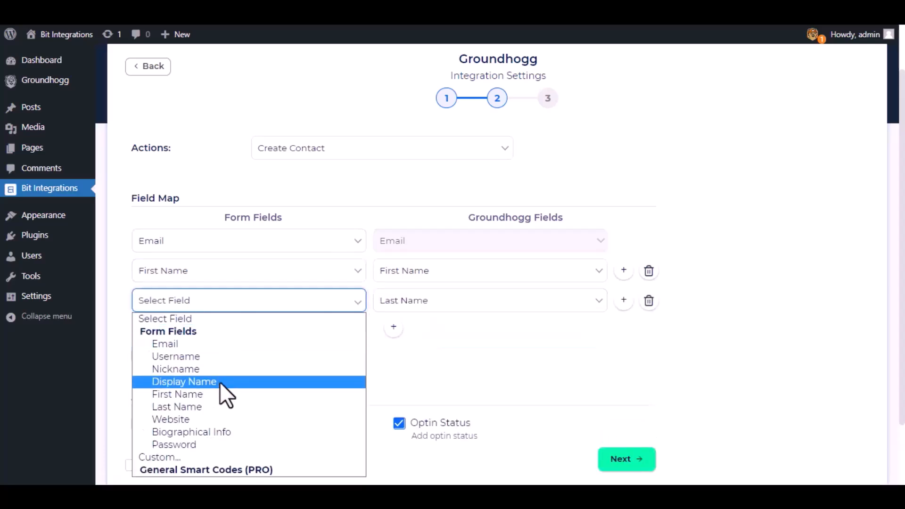
click(219, 406)
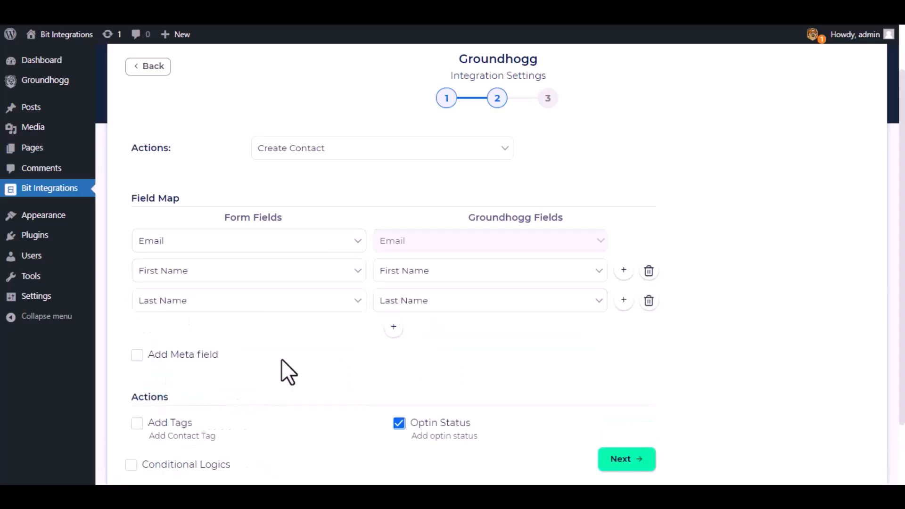
click(137, 355)
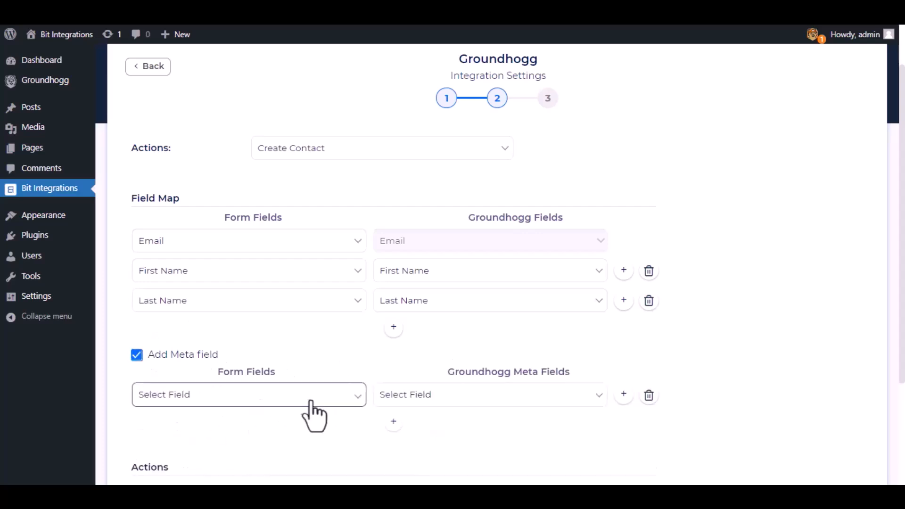
click(137, 355)
Leave Conditional Logics off, advance to step 3, and Finish & Save the integration.
scroll(254, 342, down, 3)
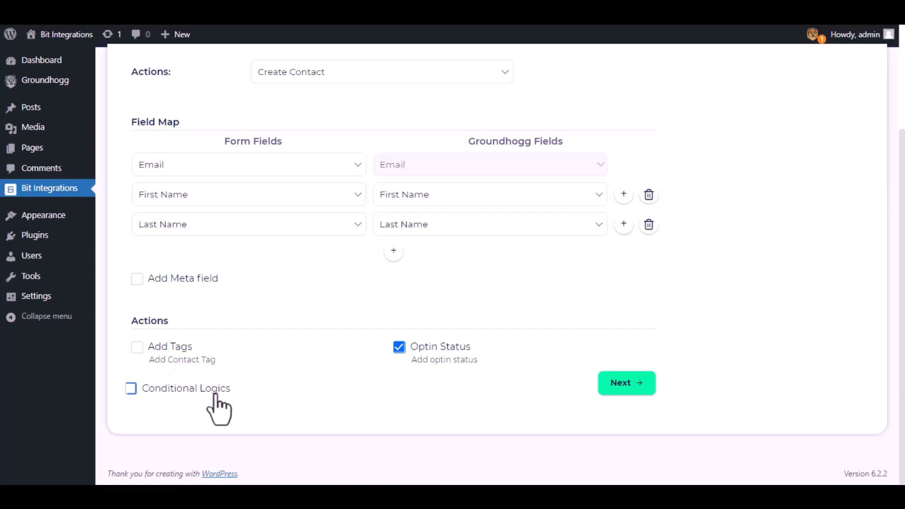
click(131, 389)
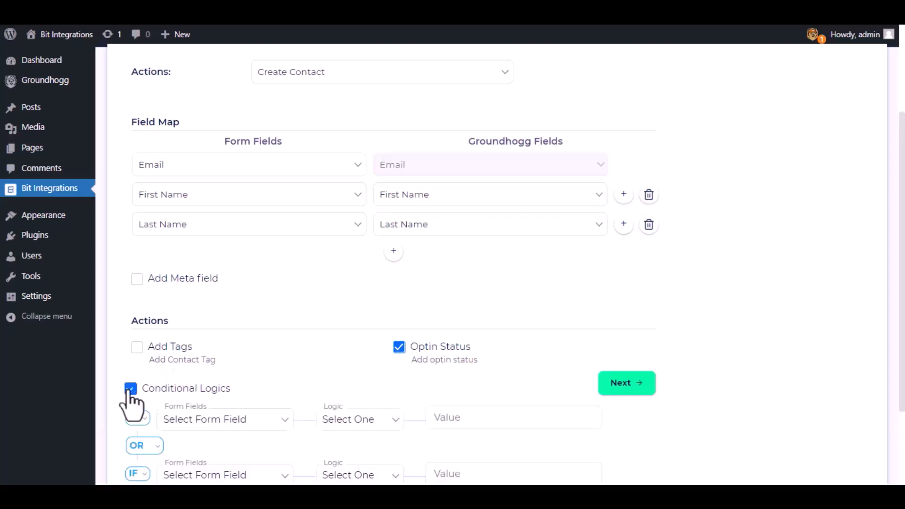
scroll(202, 400, down, 3)
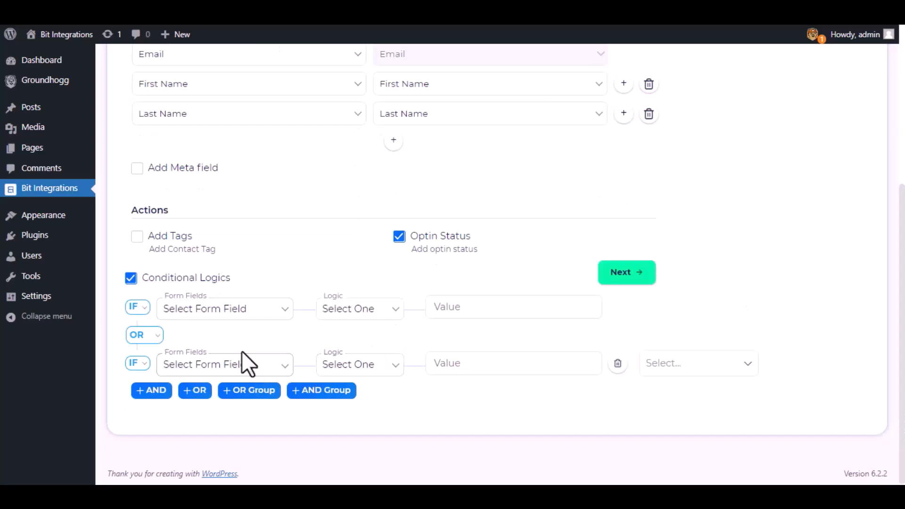
click(130, 277)
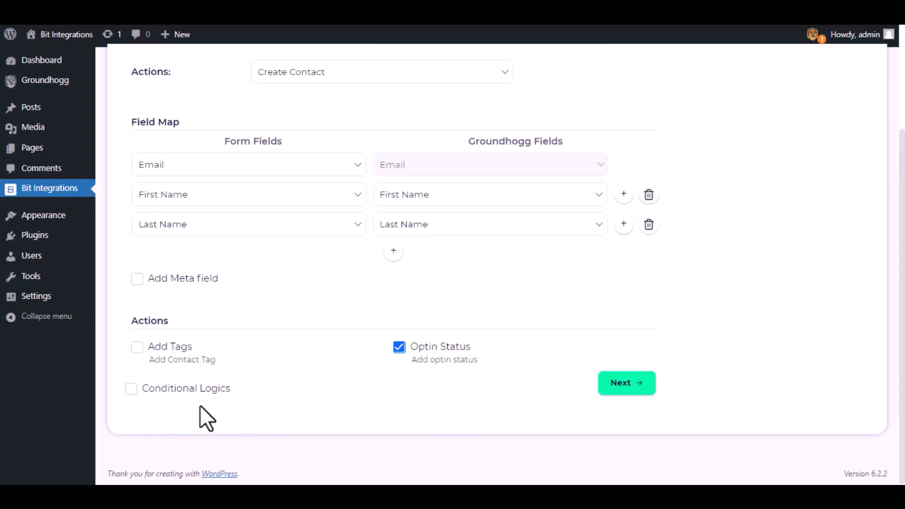
click(628, 387)
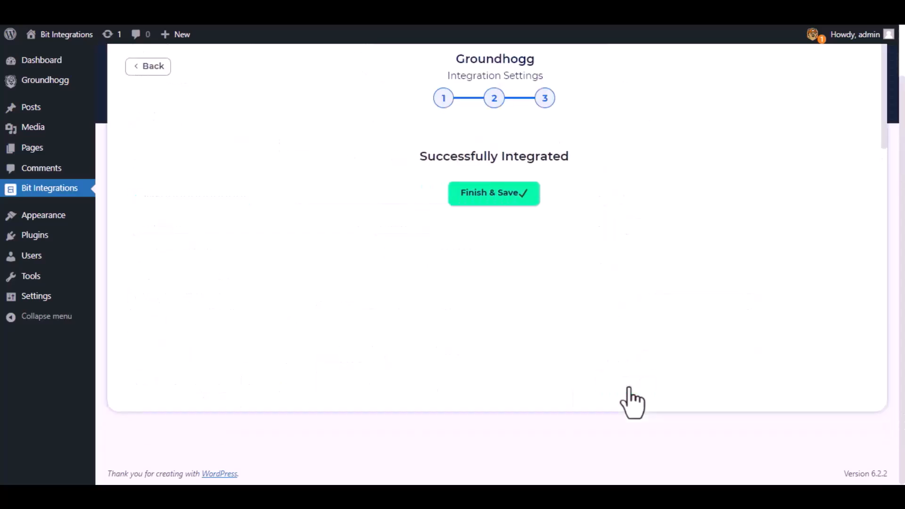
click(491, 198)
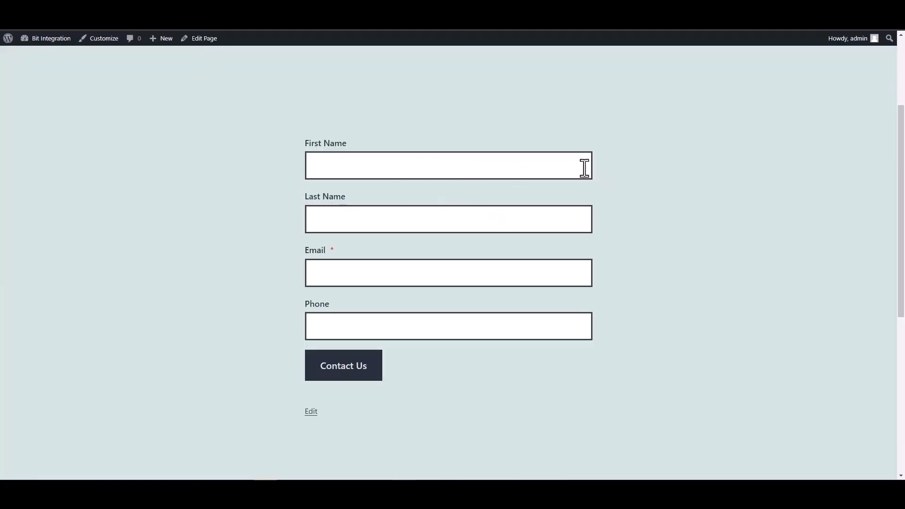
Fill the form with last name 'Integrations', a test e-mail and phone number, and submit it.
click(566, 163)
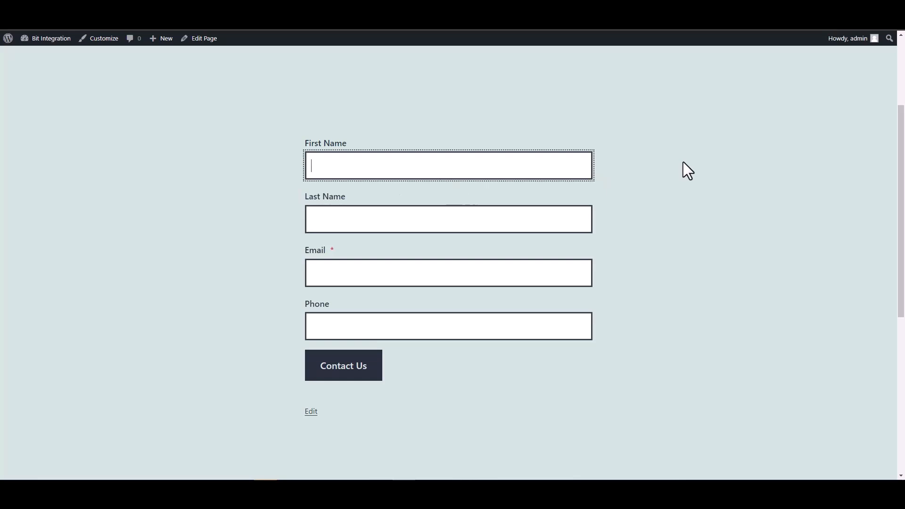
click(553, 230)
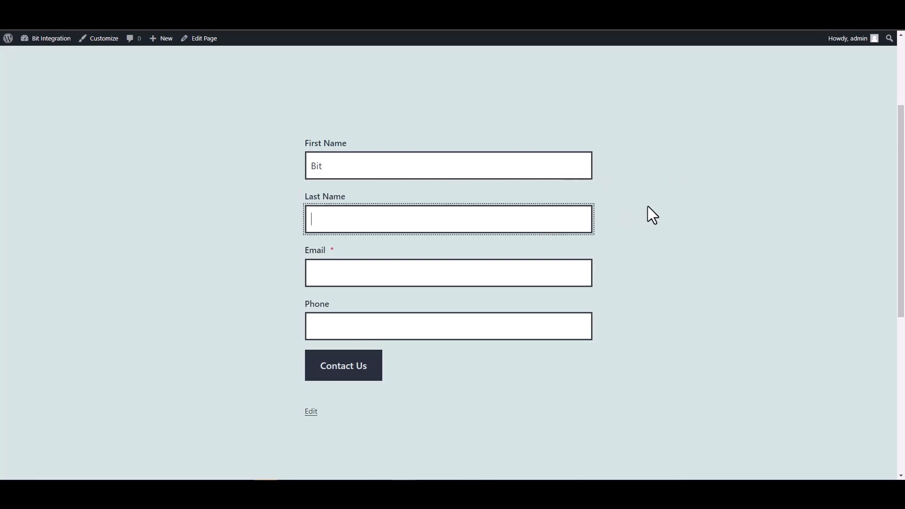
text(Integrations)
click(509, 265)
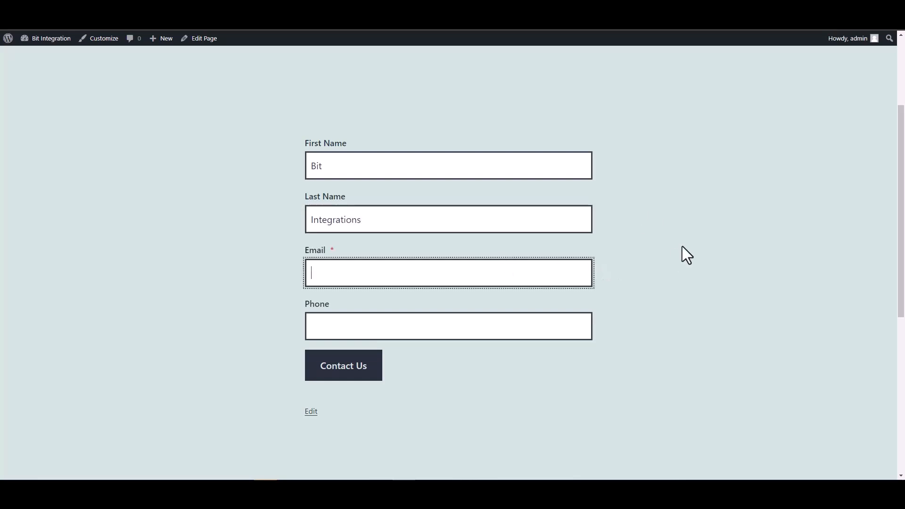
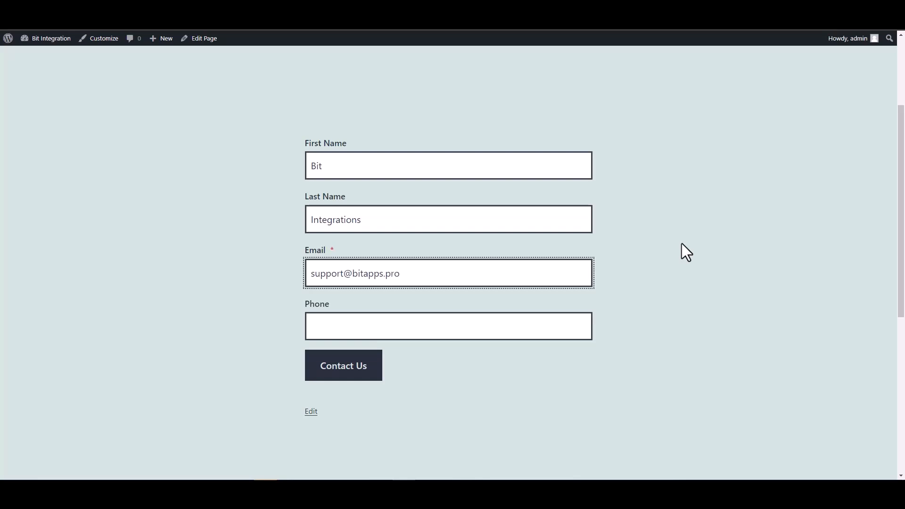
click(526, 321)
text(444555666)
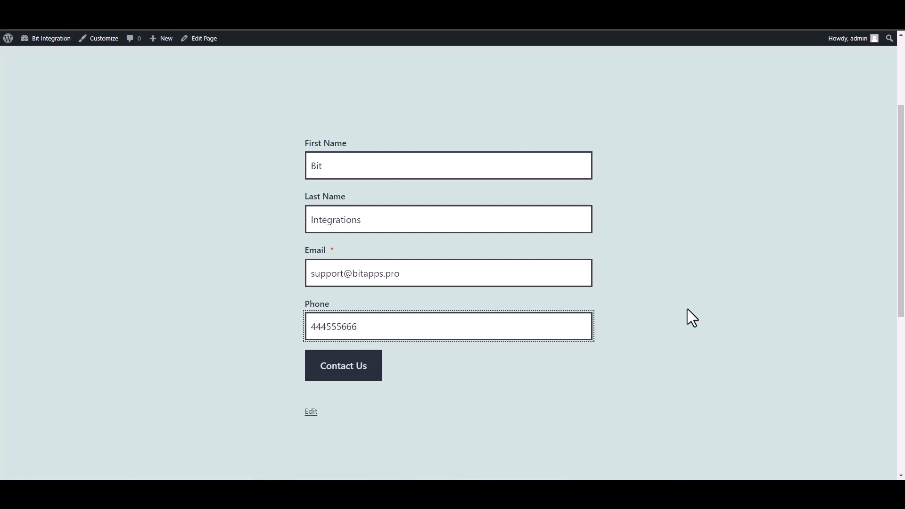
click(324, 375)
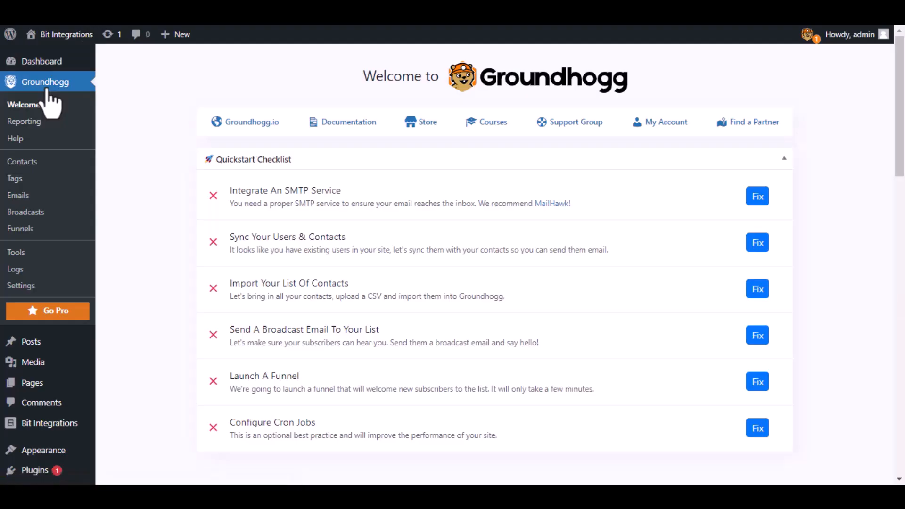
Open Groundhogg Contacts and locate the new test contact created from the form.
click(32, 163)
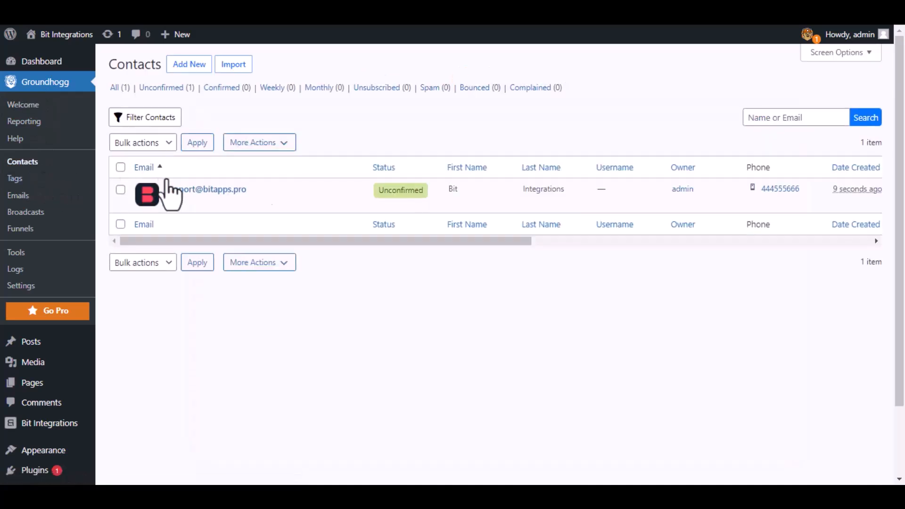
mouse_move(177, 215)
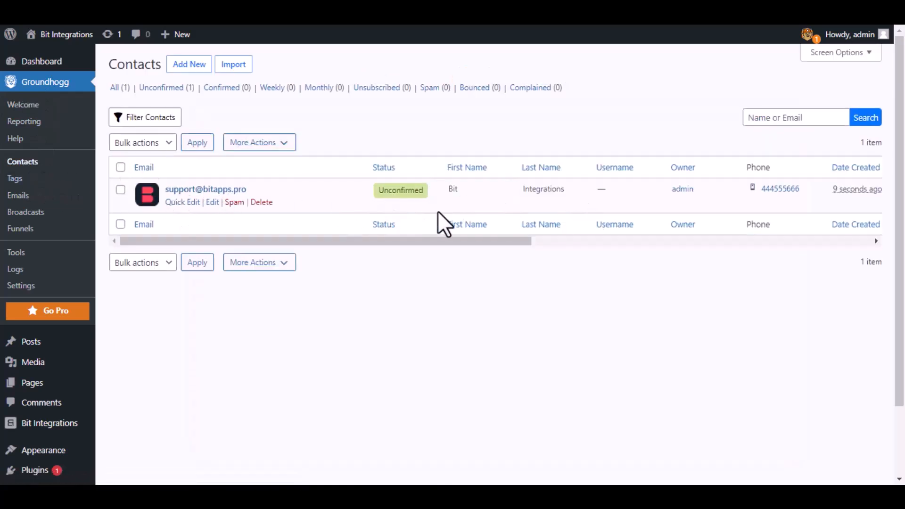